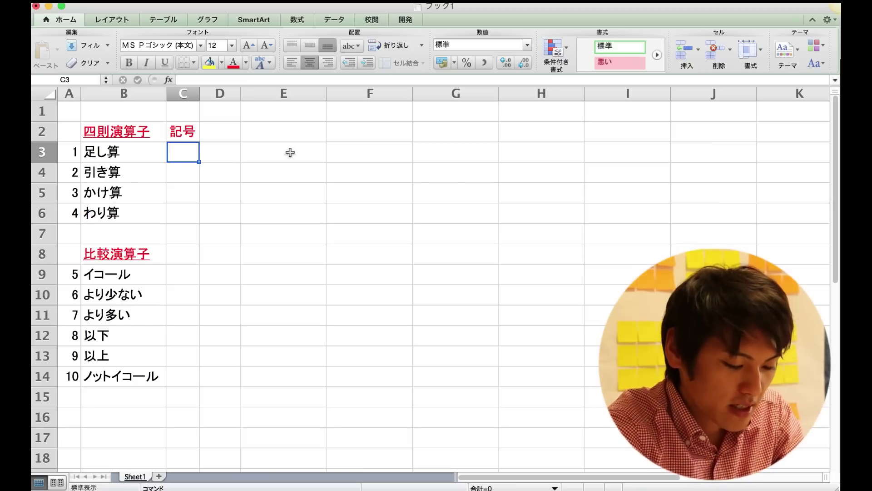
Enter +, -, * and / into C3:C6 beside the arithmetic operators.
type("+")
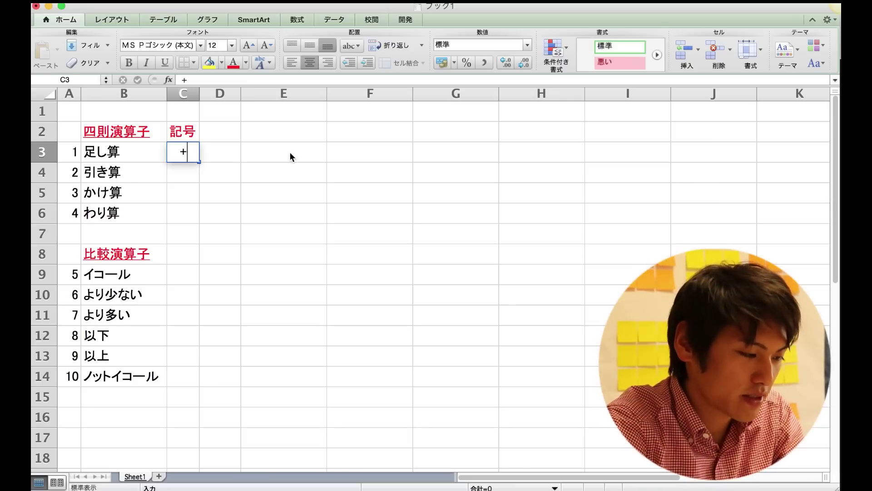
key("Return")
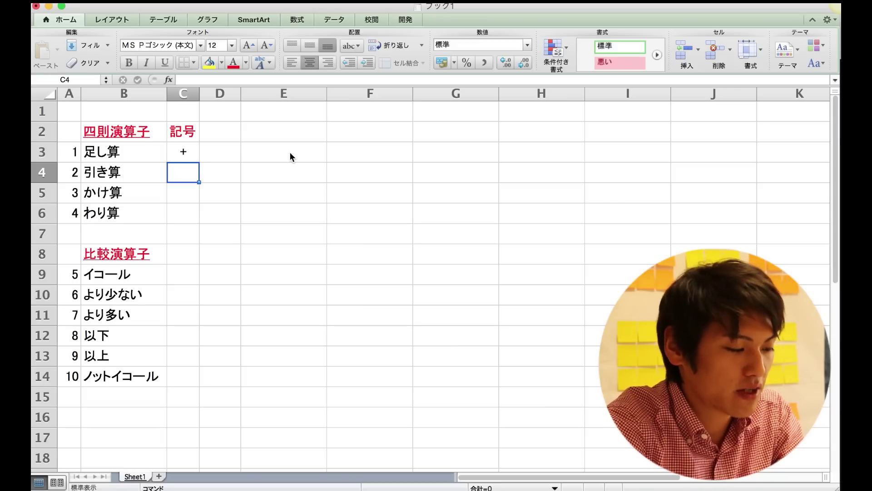
type("-")
key("Return")
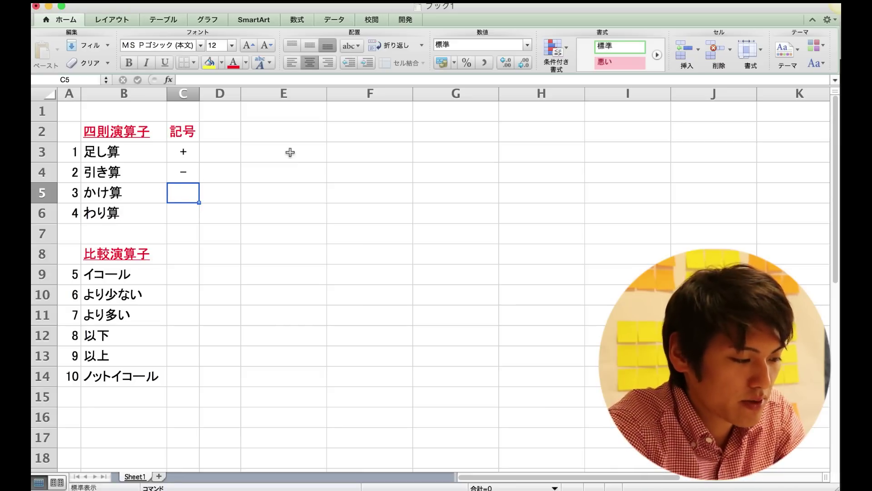
type("*")
key("Return")
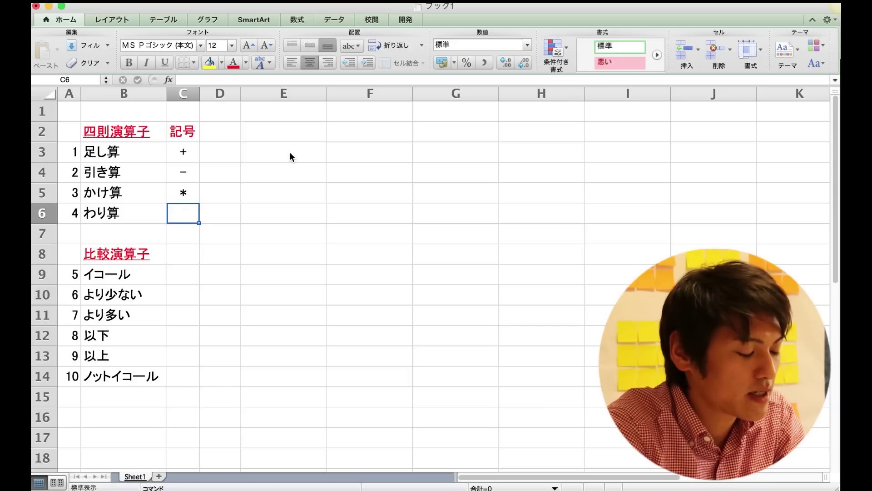
type("/")
key("Return")
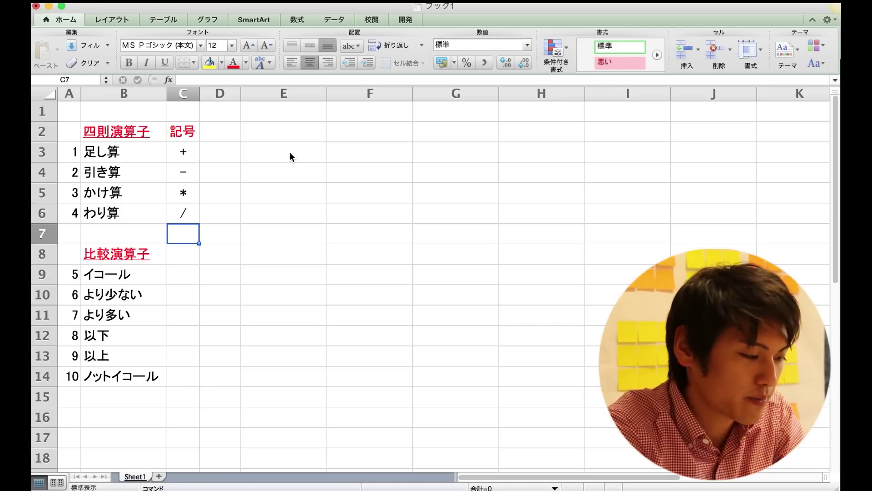
Select the multiplication and division rows, then move to cell C9.
left_click_drag(97, 194, 179, 210)
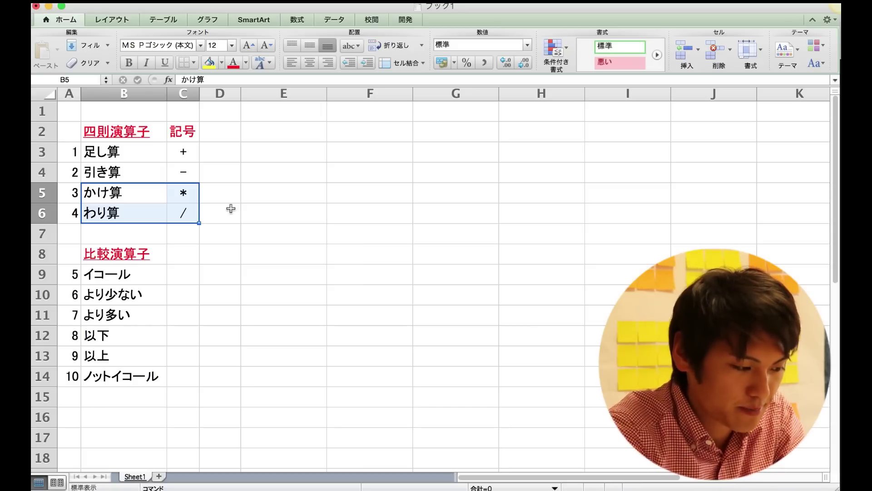
key("Down")
key("Down")
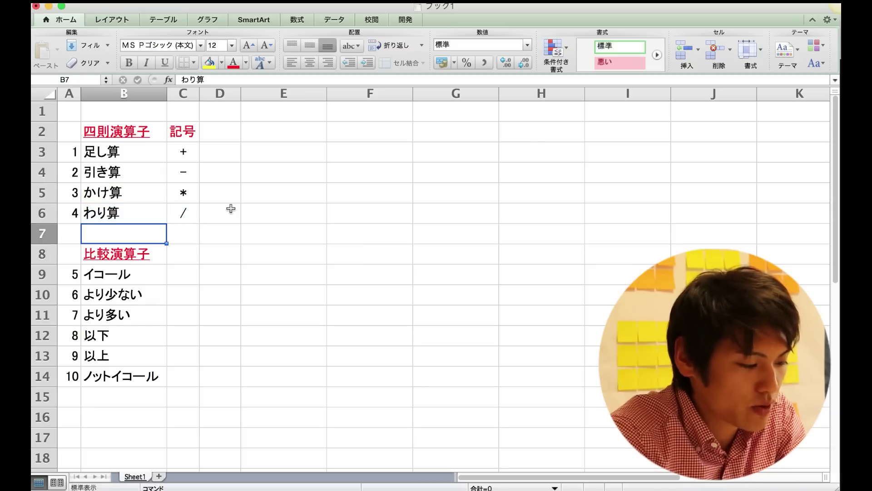
key("Down")
key("Down")
key("Right")
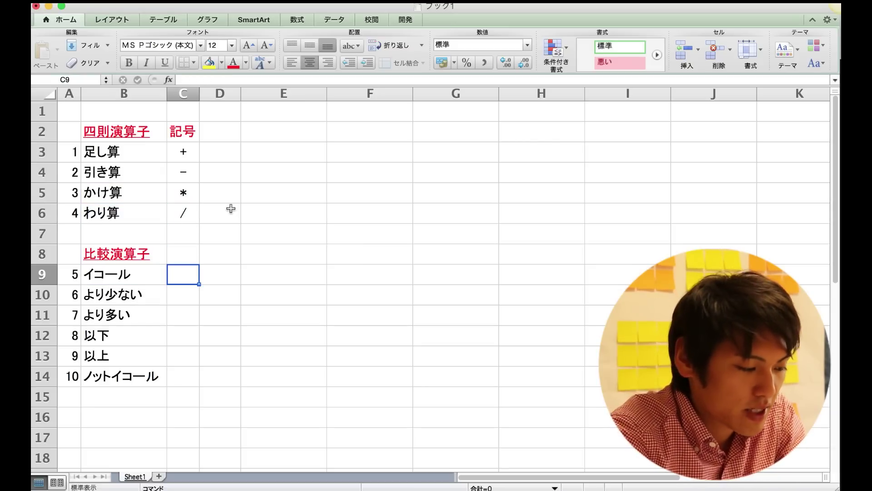
Enter =, < and > into C9:C11 beside the comparison operators.
scroll(219, 284, "down", 2)
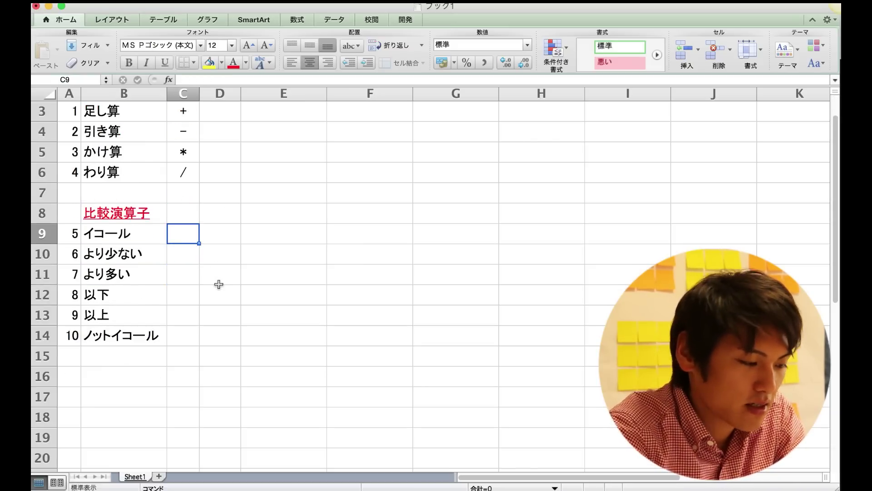
type("=")
key("Return")
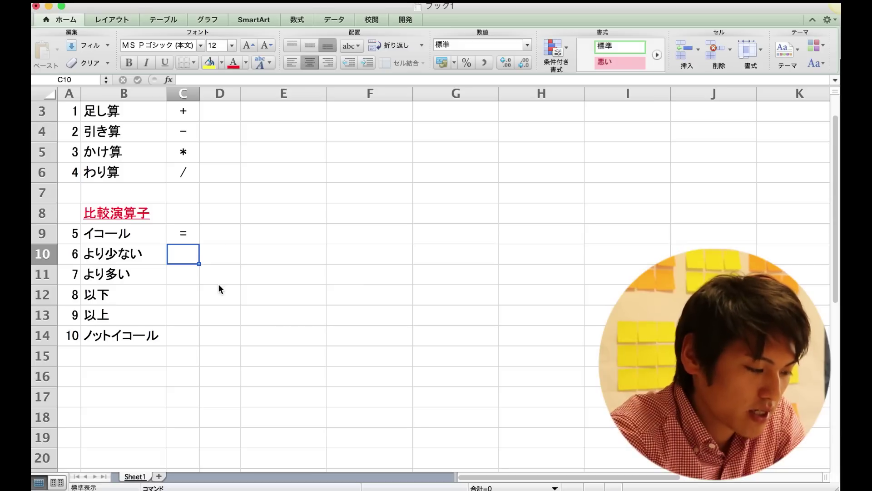
type("<")
key("Return")
type(">")
key("Return")
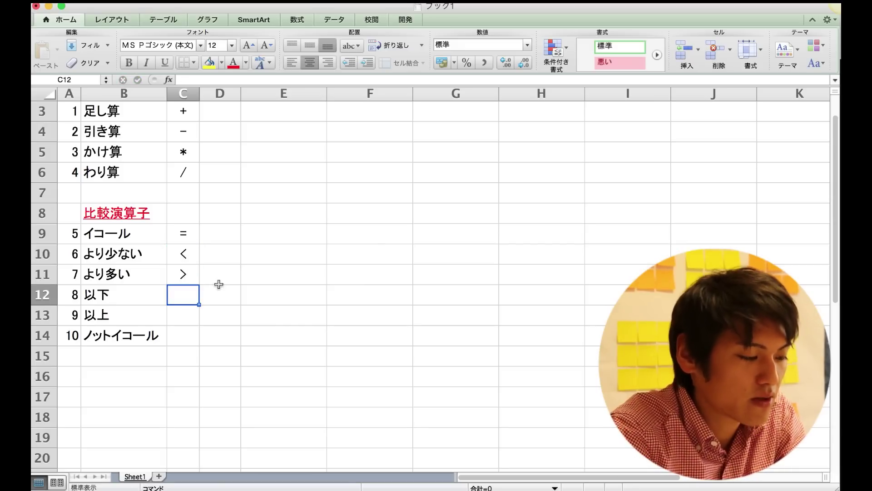
Enter <=, >= and <> into C12:C14, then select cell F9.
type("<=")
key("Return")
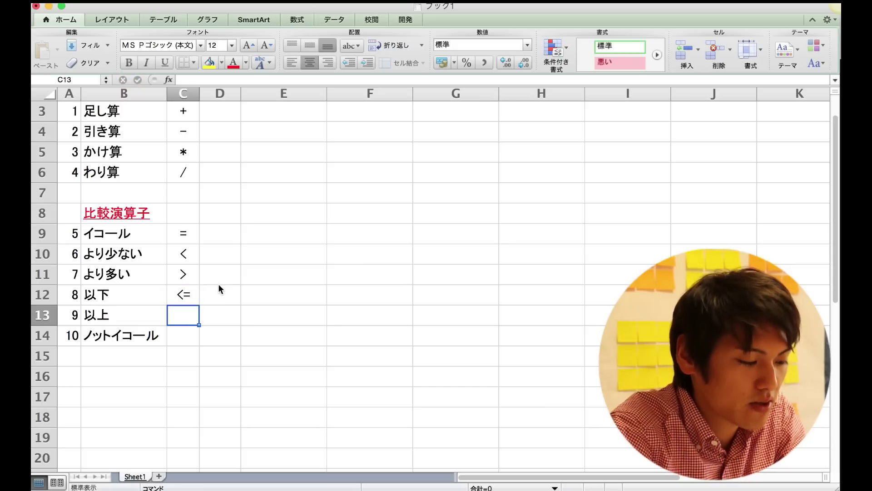
type(">=")
key("Return")
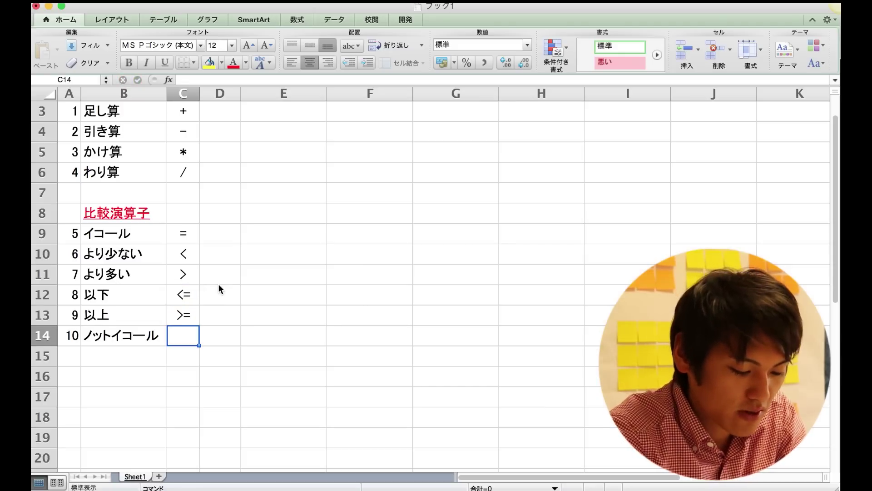
type("<")
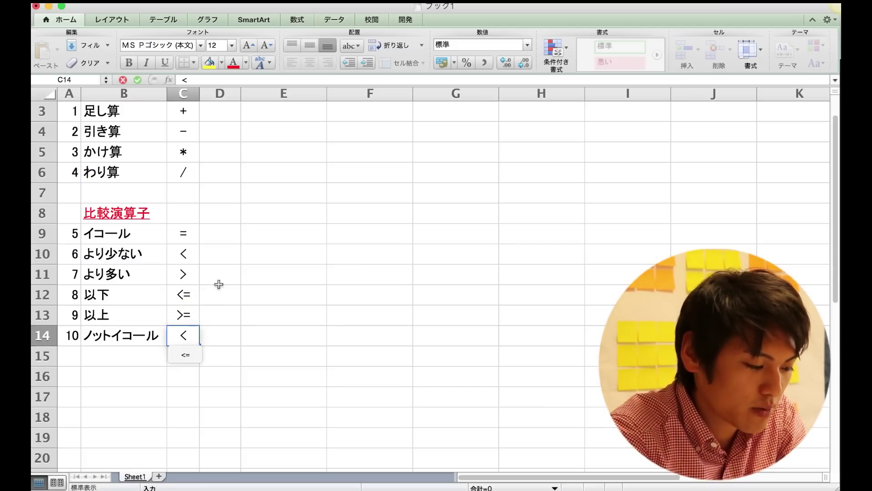
type(">")
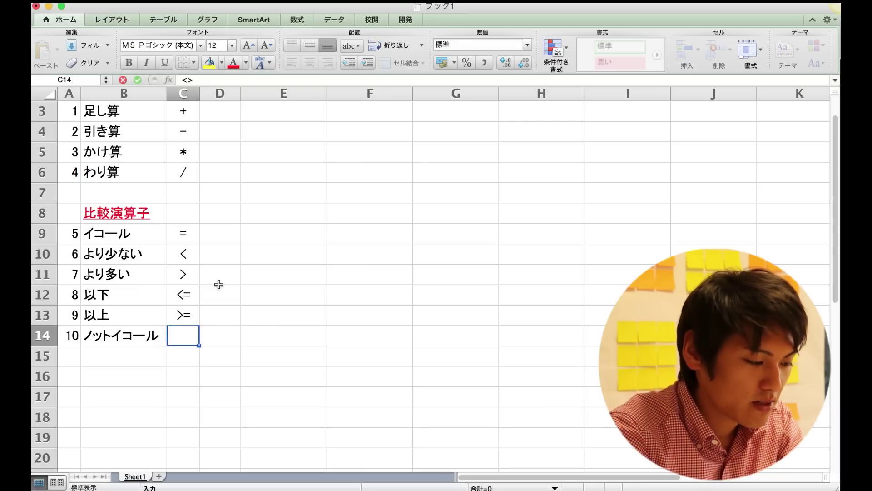
key("Return")
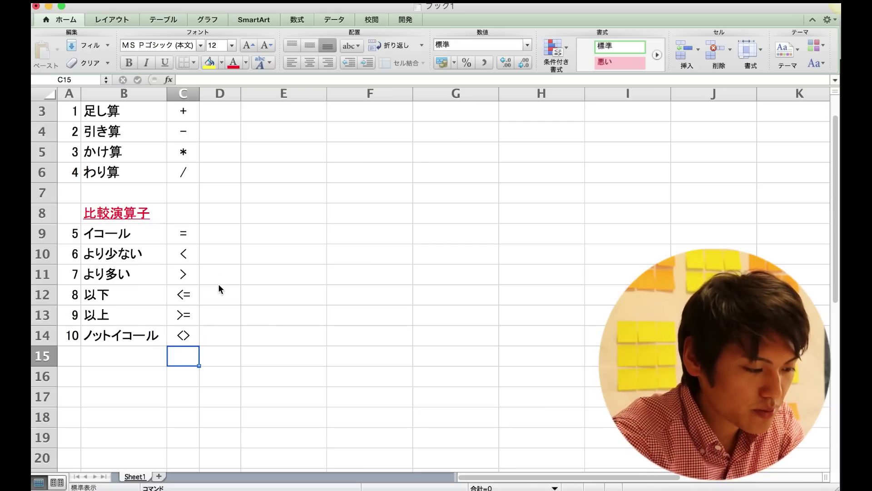
left_click(358, 235)
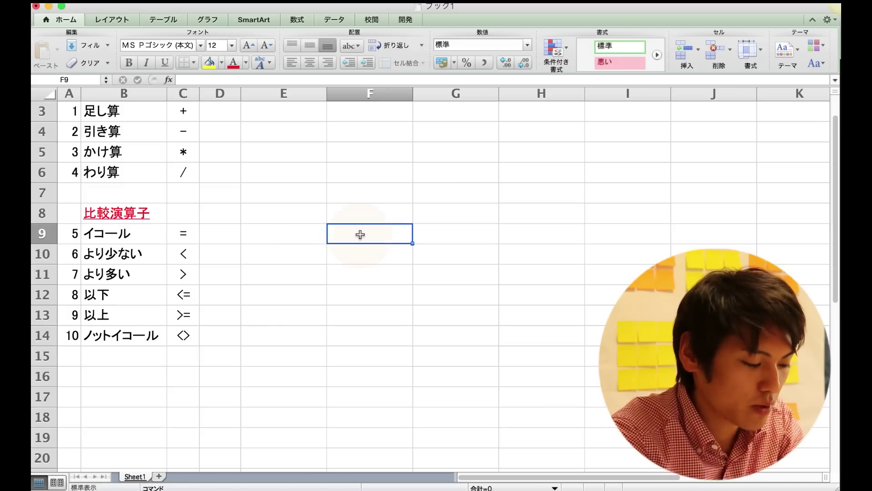
Enter 1 in both F9 and G9, then begin a formula in E9.
type("1")
key("Tab")
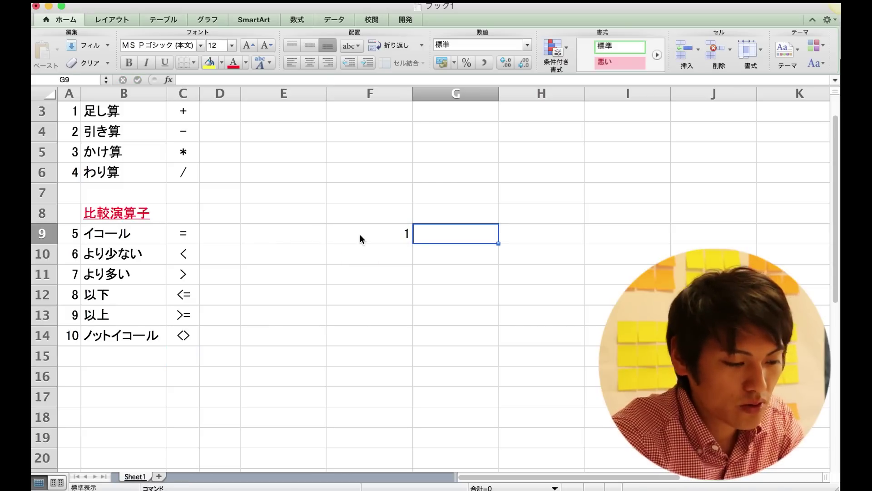
type("1")
key("Left")
key("Left")
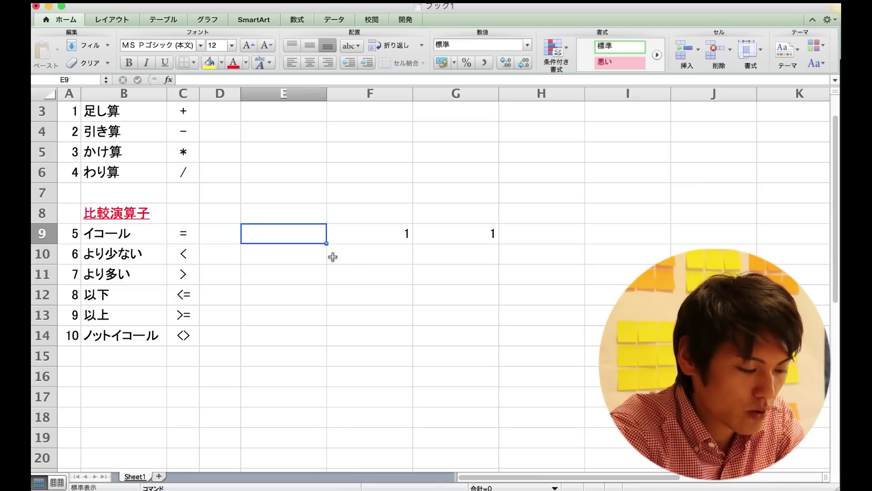
type("=")
left_click(333, 257)
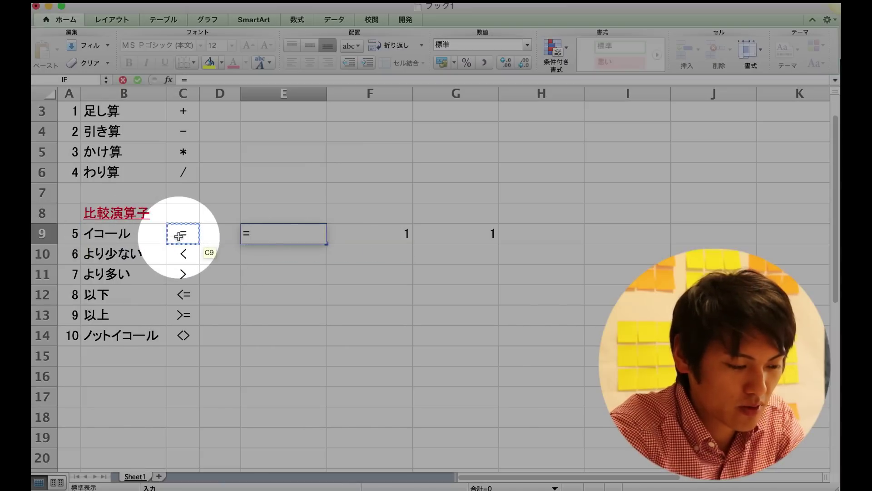
Clear the stray = from E9 and start typing =if( there.
key("BackSpace")
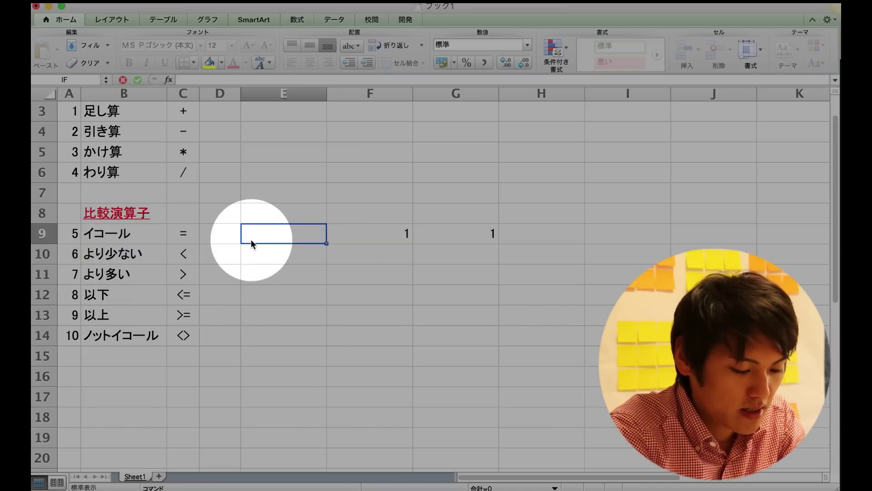
left_click(251, 239)
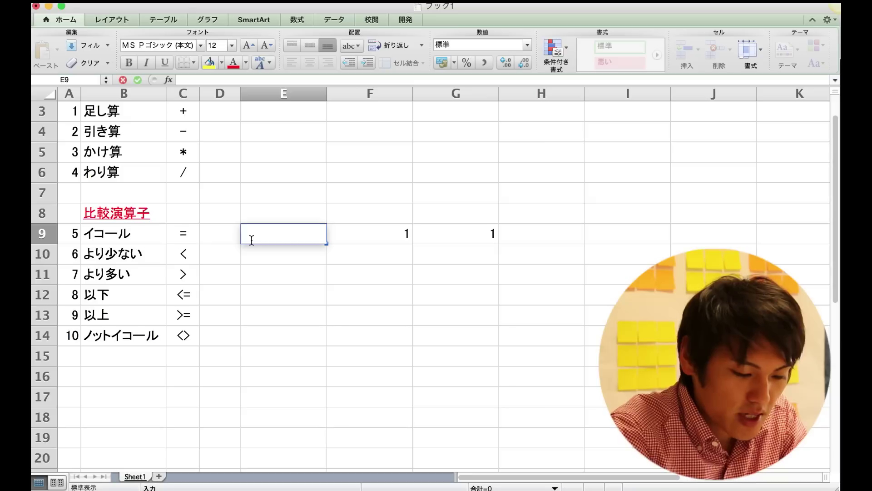
type("=if")
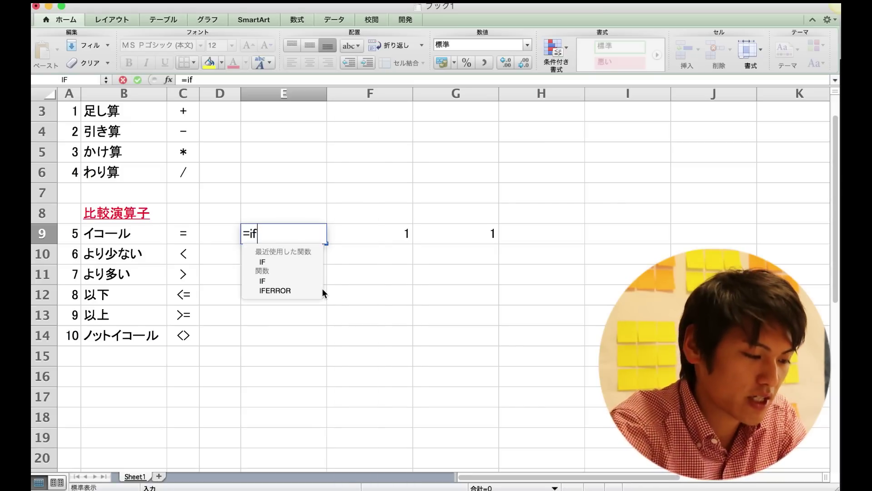
type("(")
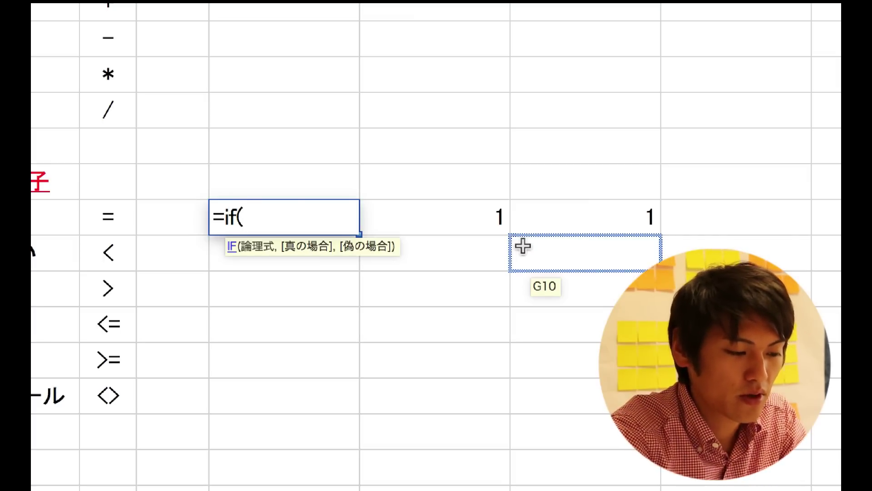
Add the condition F9=G9 and the true result "同じ" to the IF formula.
left_click(468, 220)
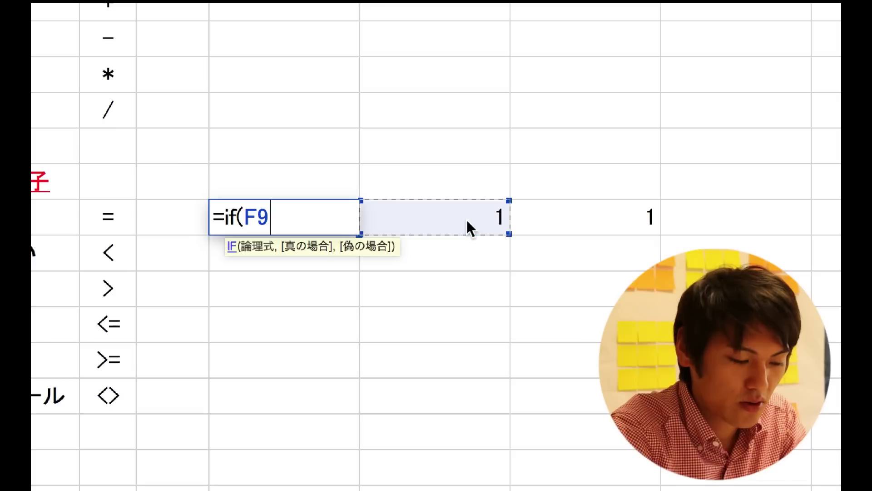
type("=")
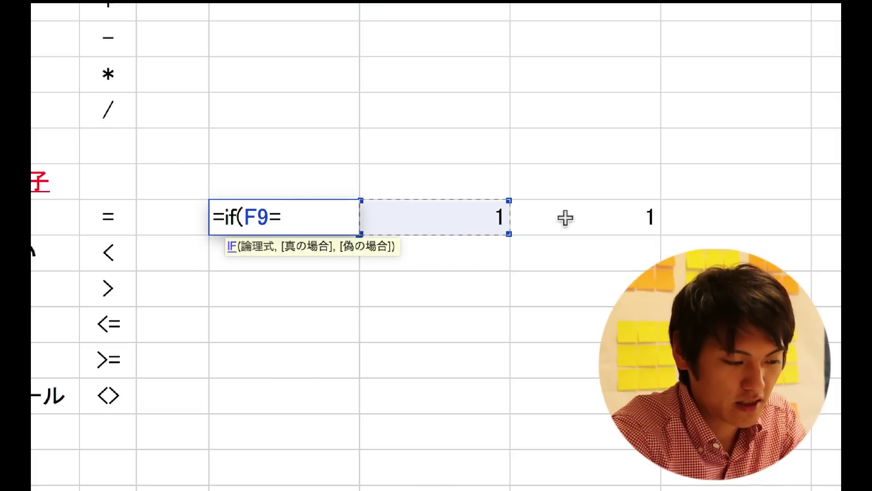
left_click(565, 218)
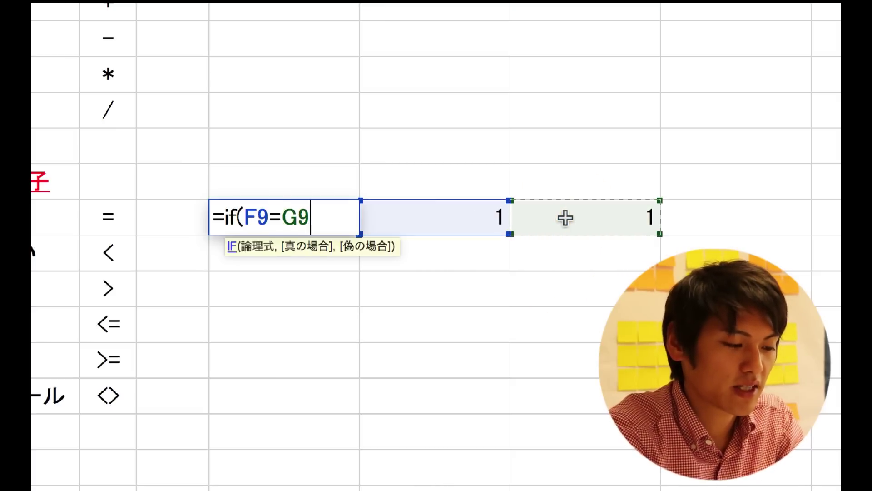
type(",")
type("\"")
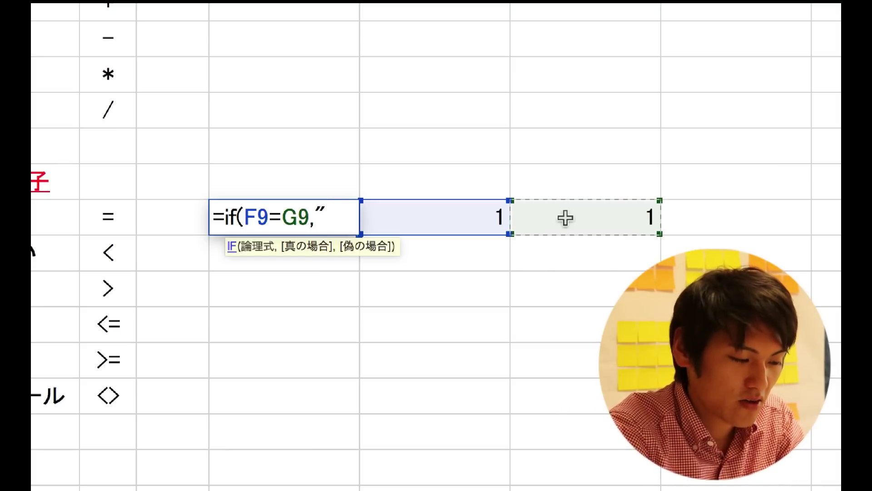
type("onaz")
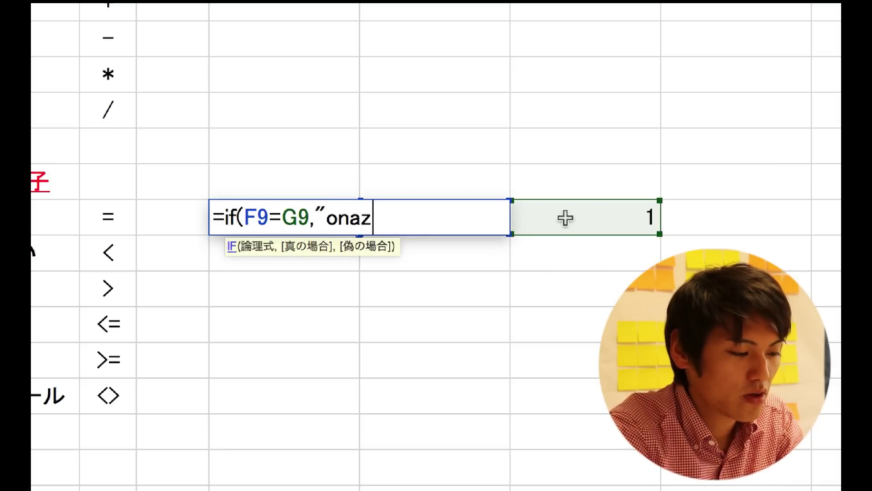
key("BackSpace")
key("BackSpace")
key("BackSpace")
key("BackSpace")
type("onaz")
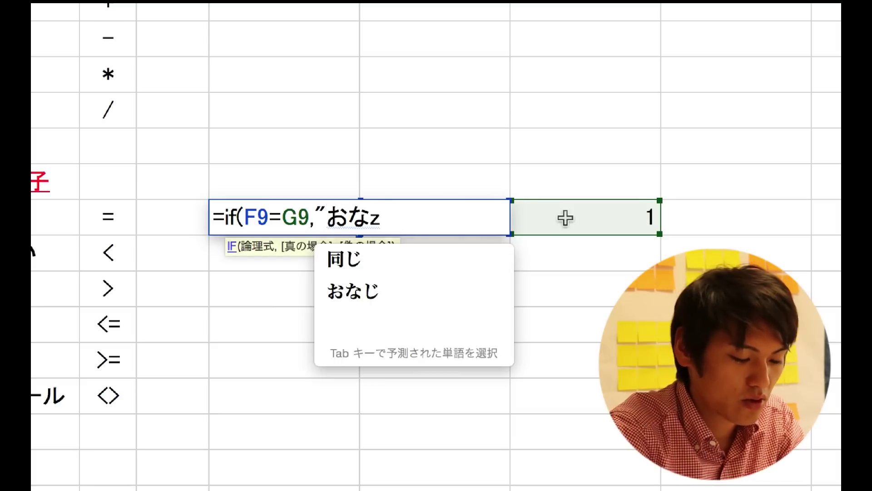
key("Tab")
key("Return")
Add the false result "違うよ", close the parenthesis and enter the formula.
type("\",")
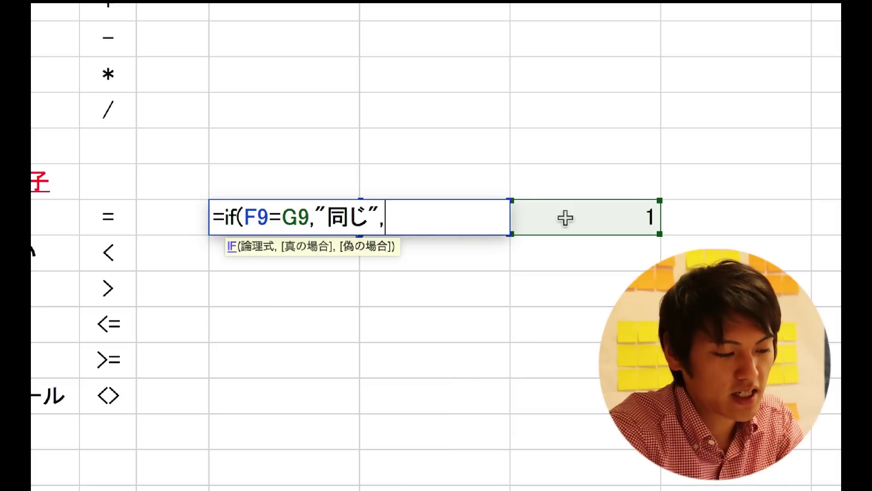
key("ctrl+space")
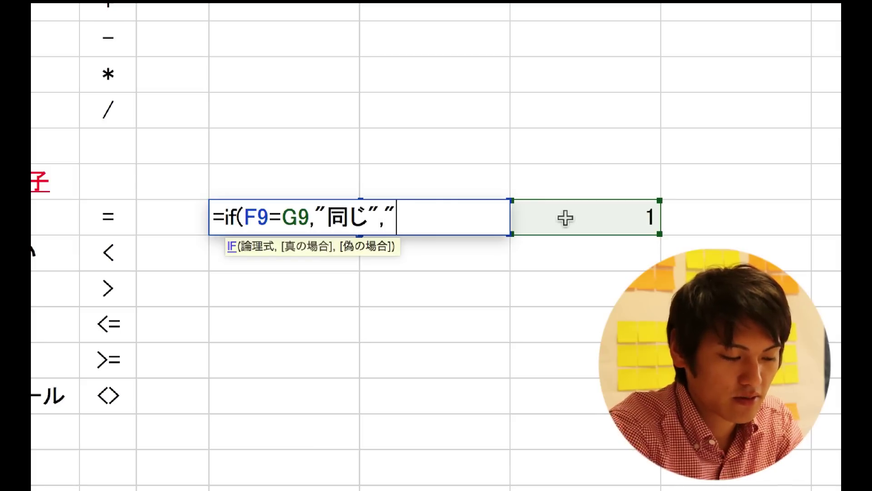
type("chigauyo")
key("space")
key("Return")
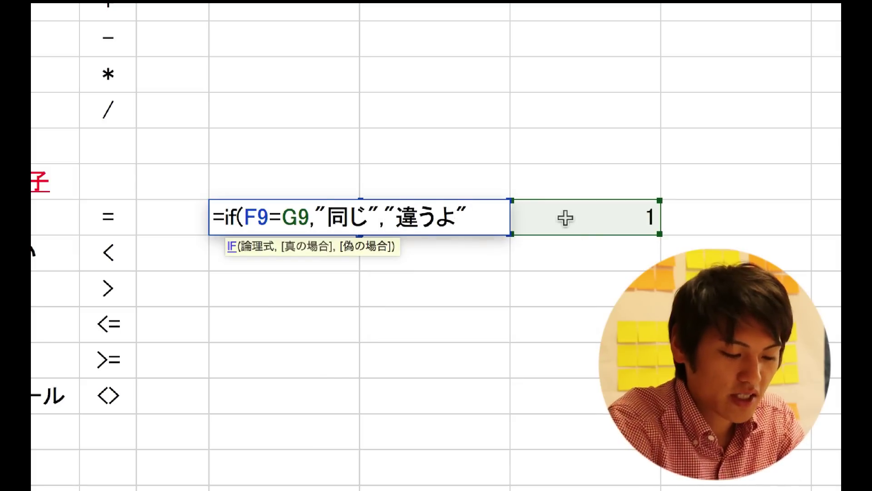
type(")")
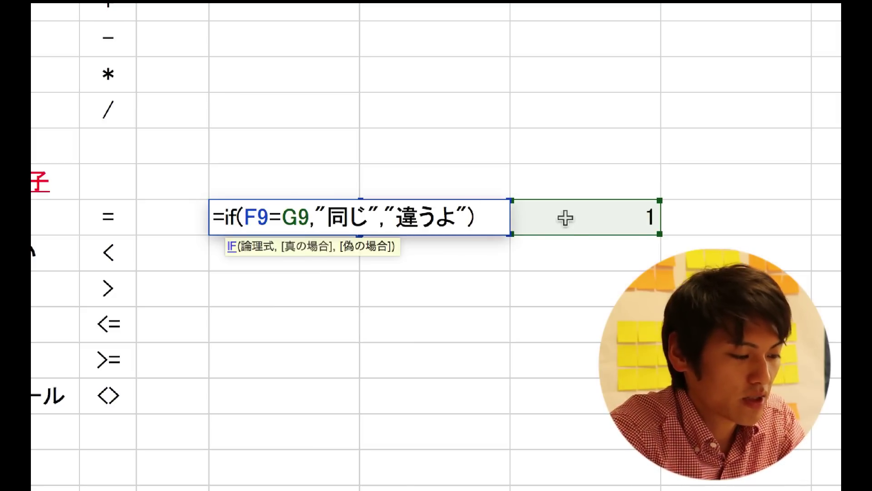
key("Return")
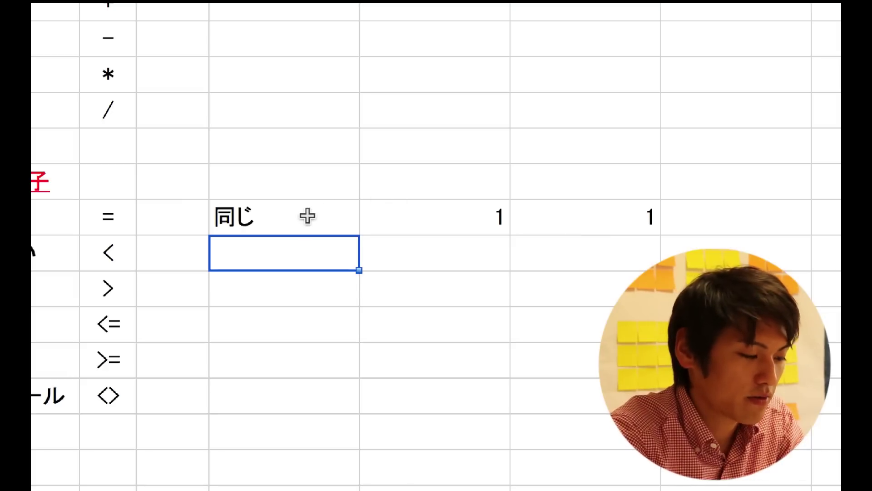
Change G9 to 2 so E9 displays 違うよ.
left_click(307, 217)
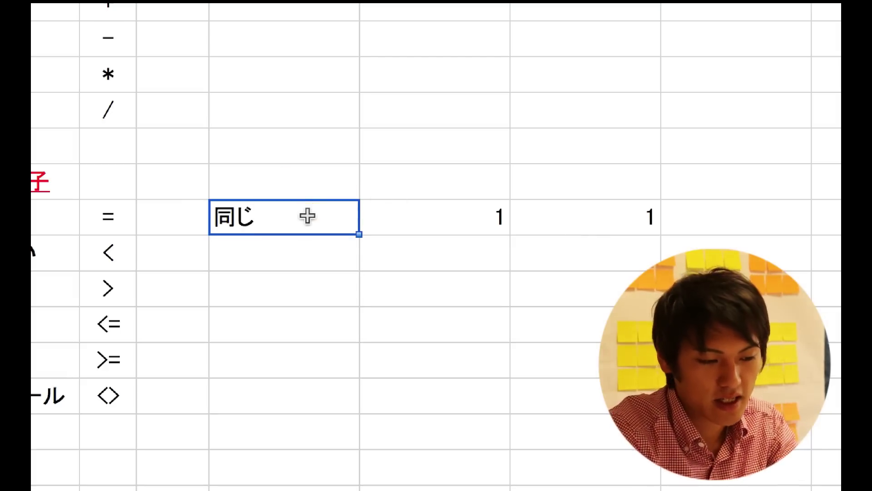
left_click(588, 222)
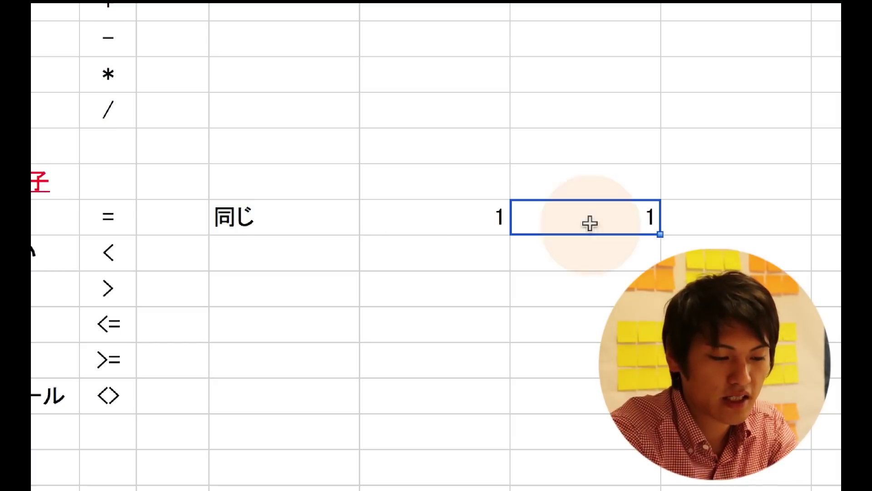
type("2")
key("Return")
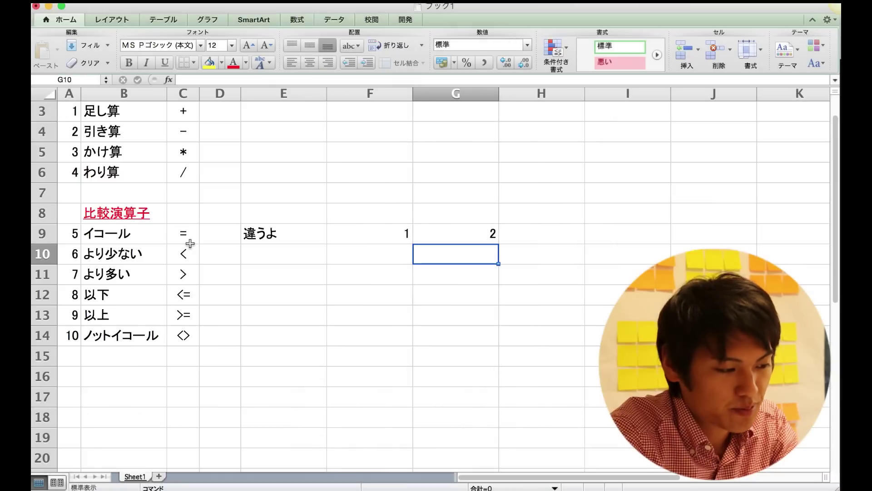
scroll(370, 255, "up", 1)
scroll(369, 256, "up", 1)
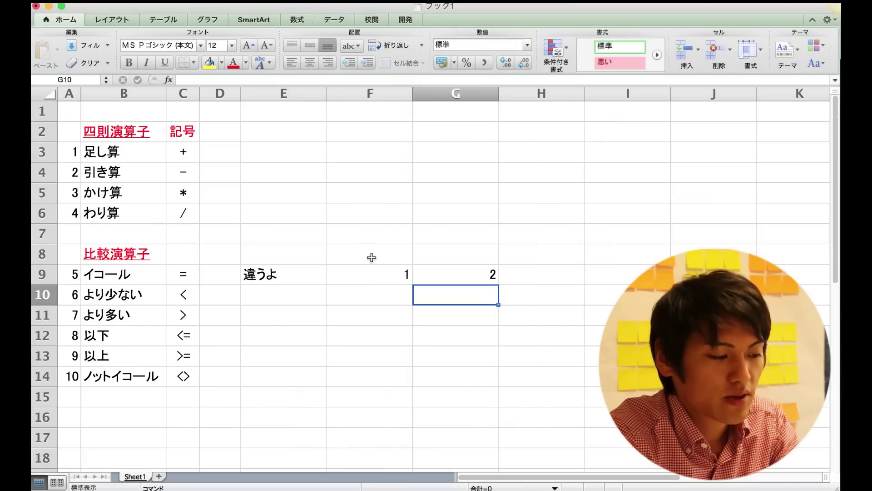